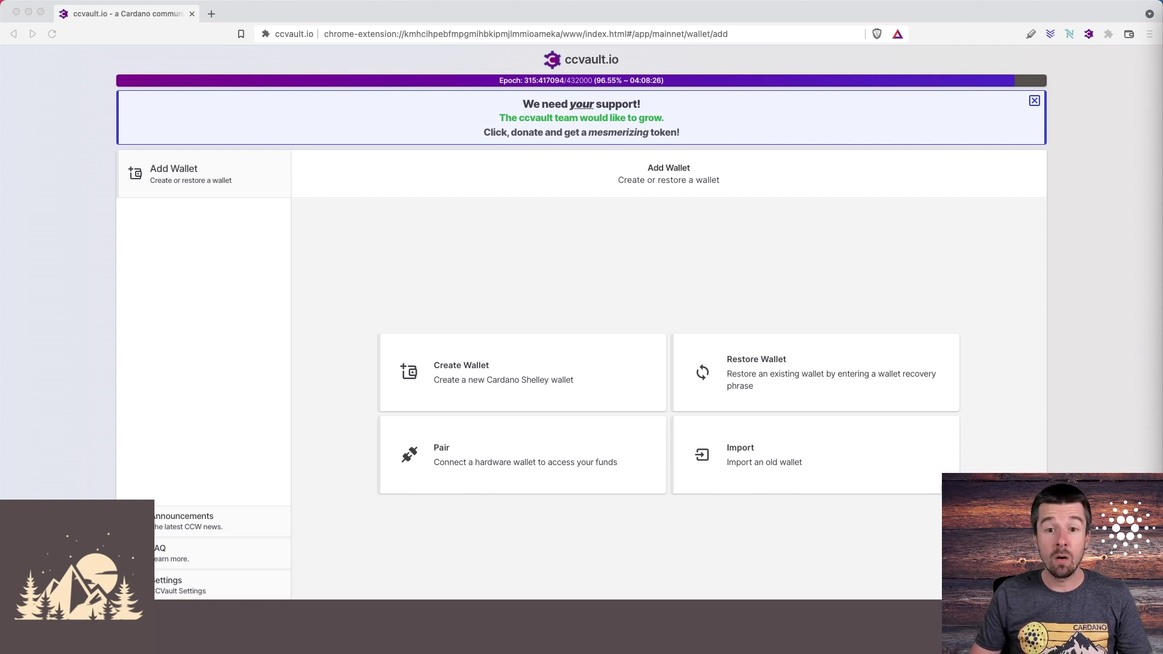
- Begin a wallet restore in ccvault and choose the 15-word Yoroi wallet type
left_click(434, 245)
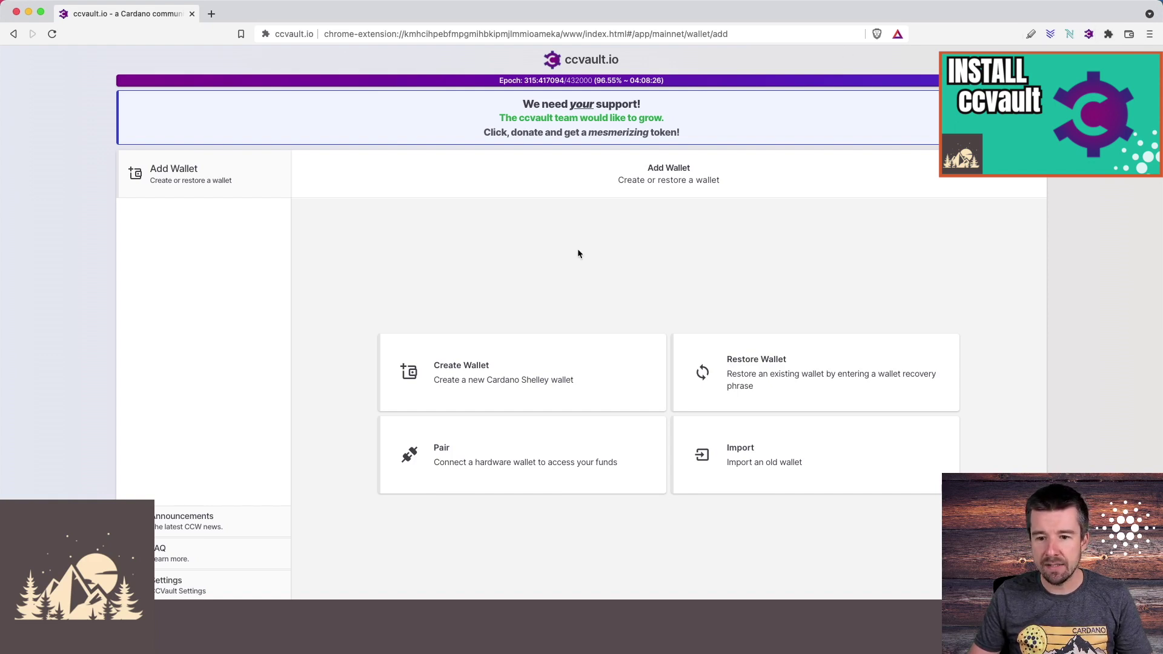
left_click(787, 369)
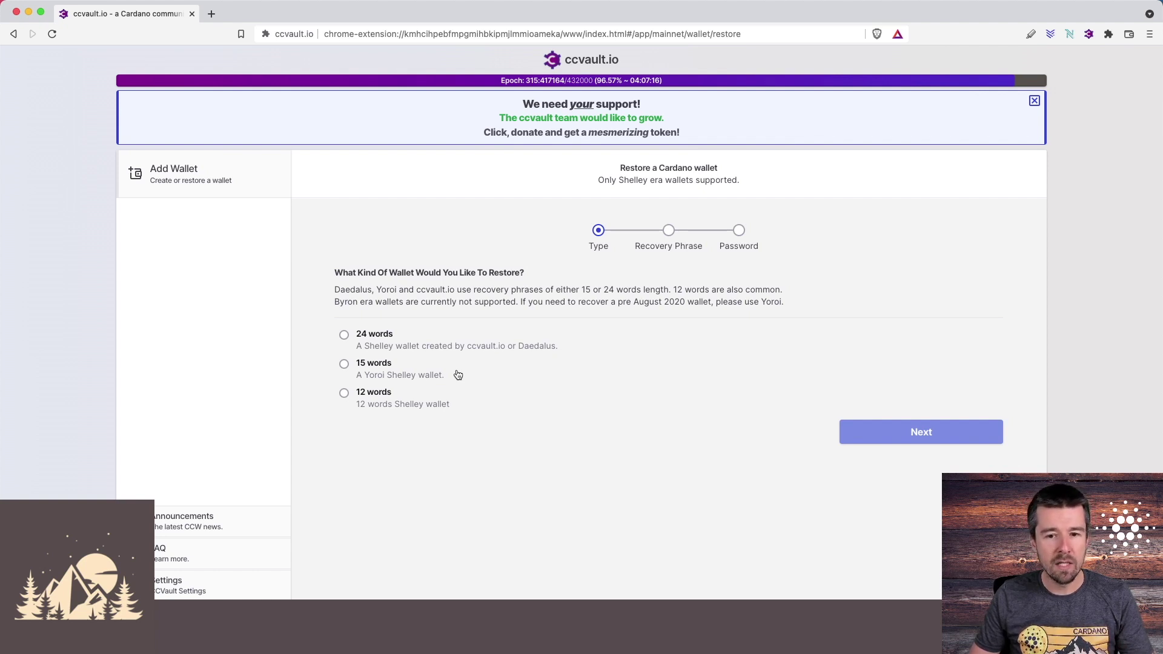
left_click(396, 372)
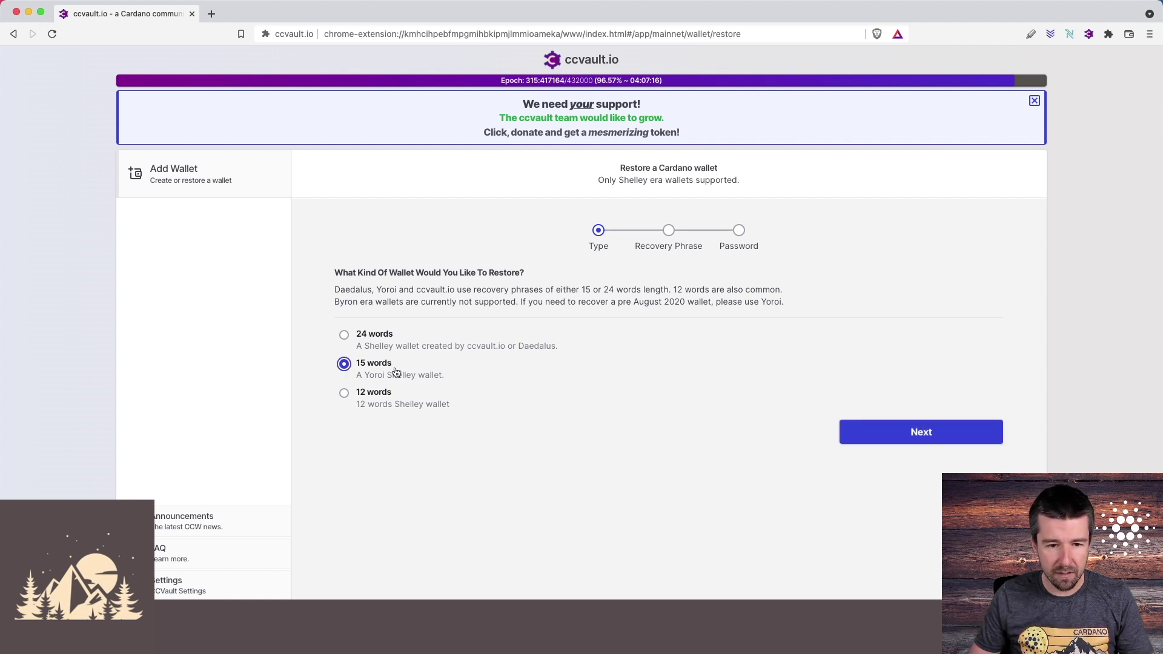
left_click(911, 433)
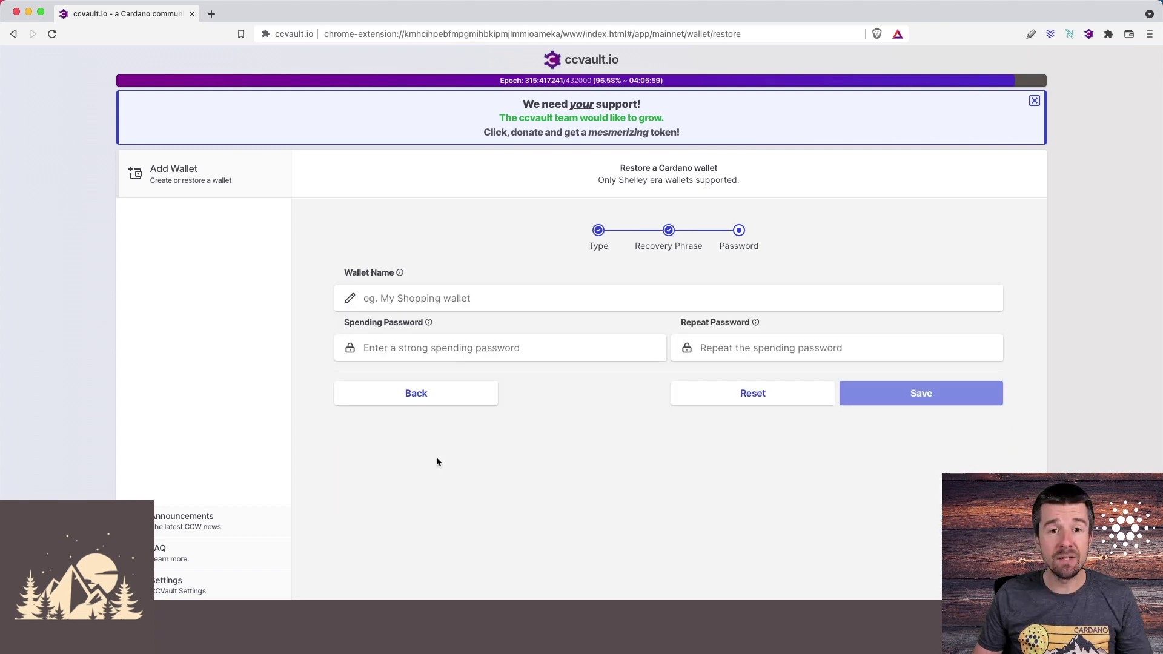
- Name the restored wallet 'WP Yoroi Port', set its spending password and save it
left_click(417, 303)
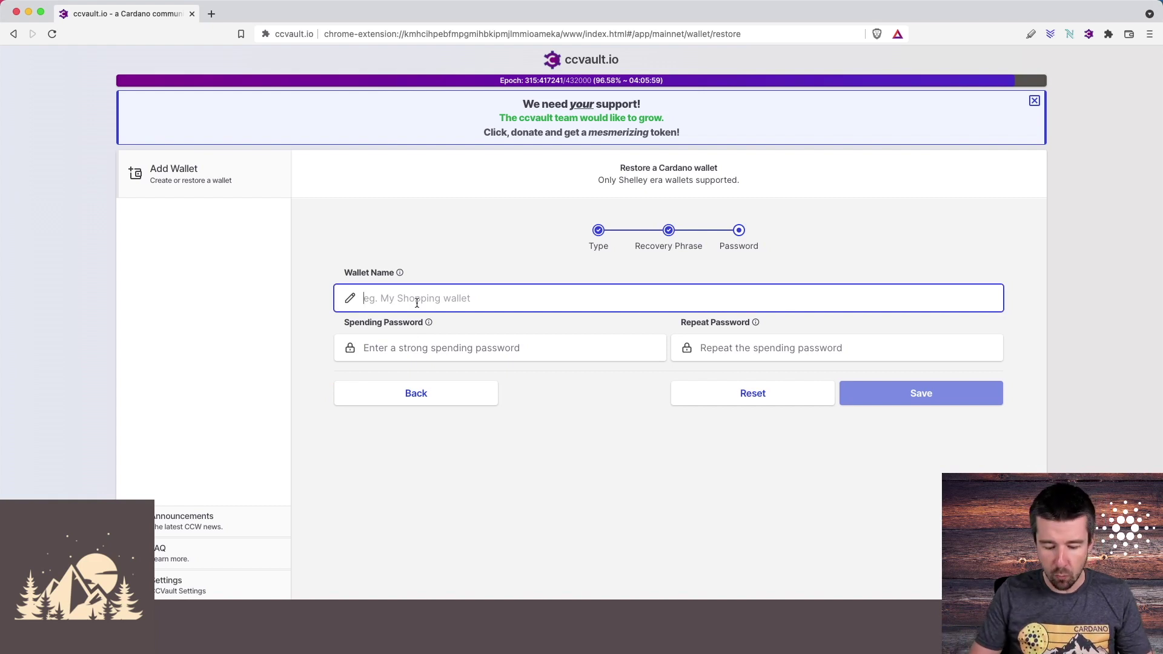
type("WP Yoroi Por")
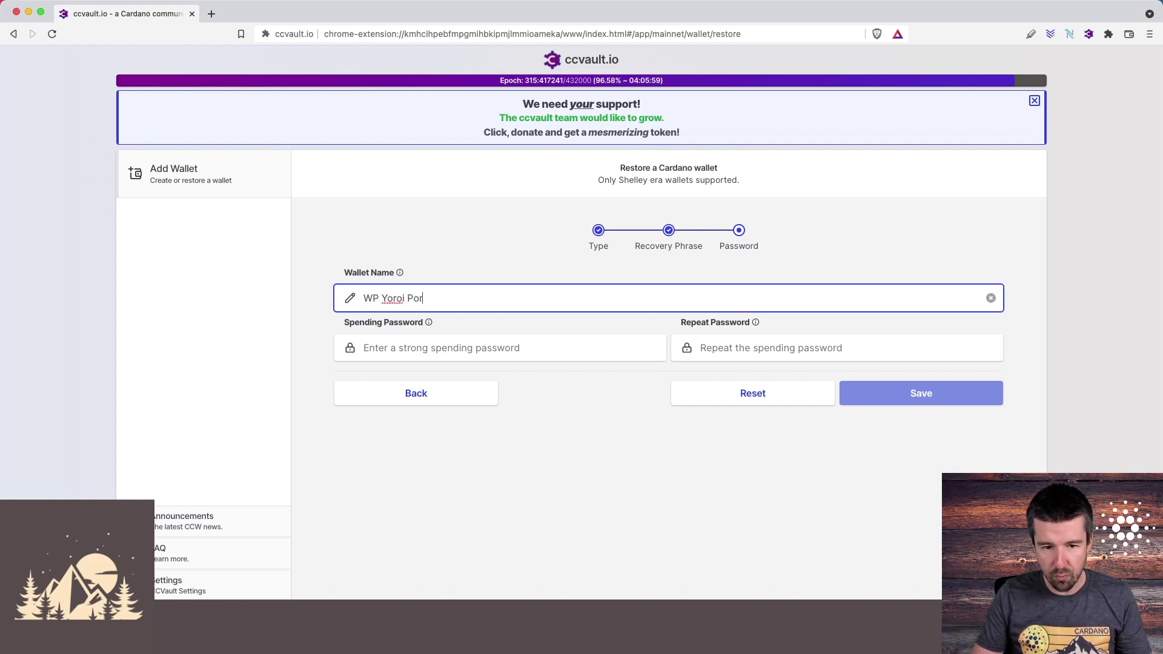
type("t")
left_click(419, 353)
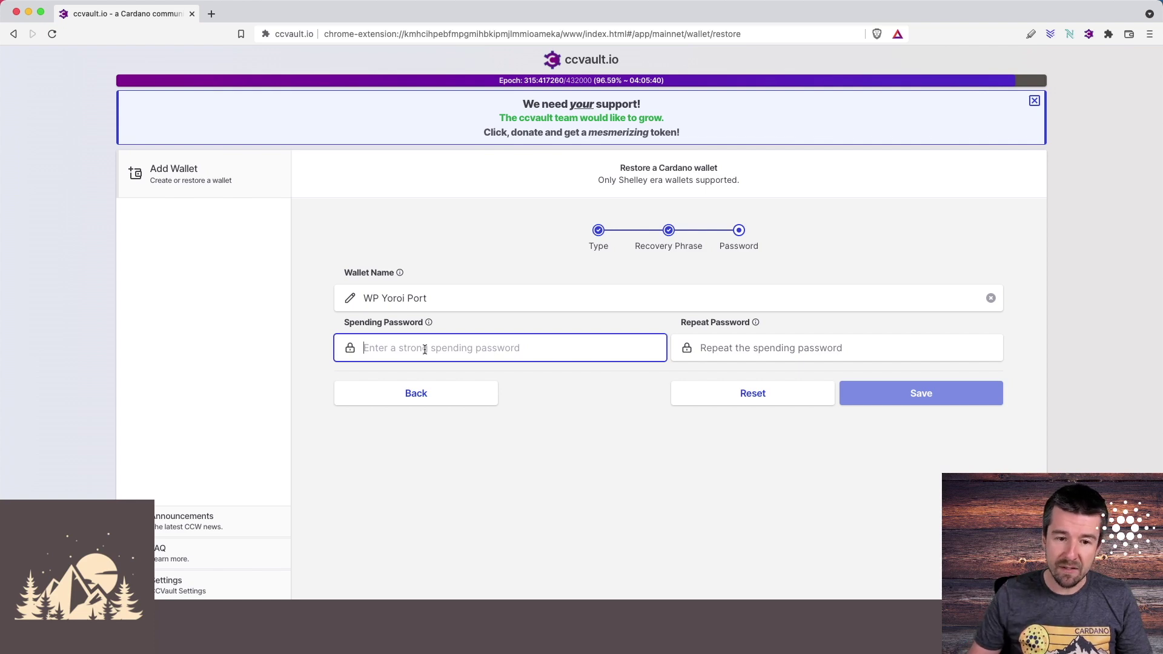
left_click(891, 402)
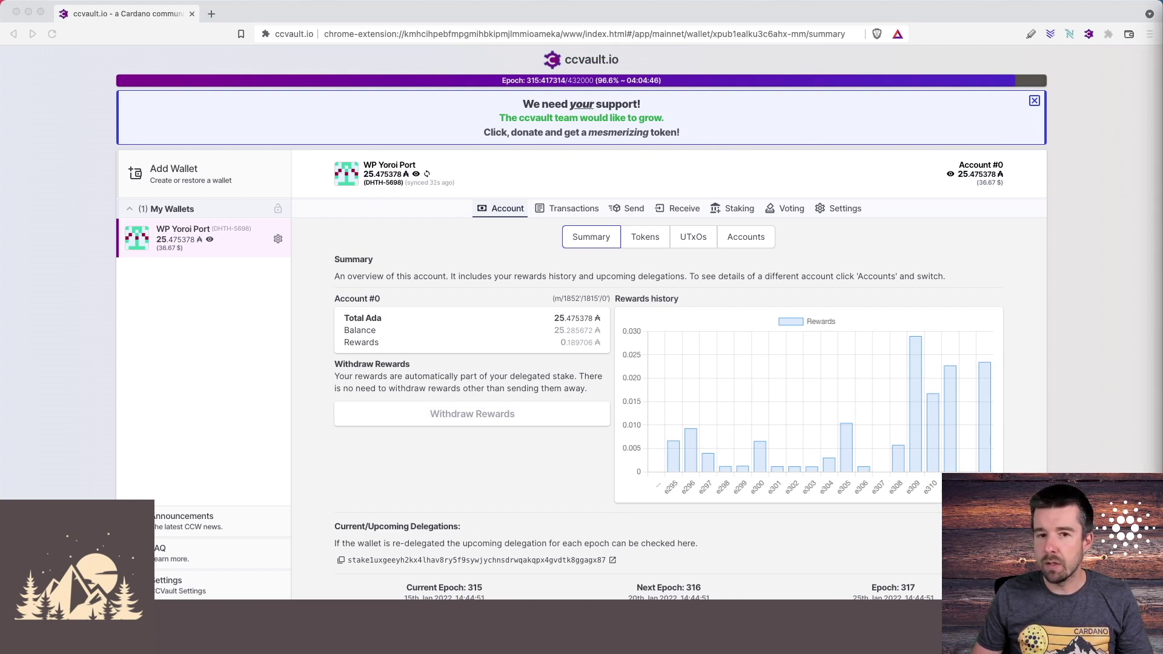
- Move the Yoroi tab into its own window beside ccvault
left_click_drag(321, 148, 267, 57)
key("ctrl+alt+Right")
left_click(279, 56)
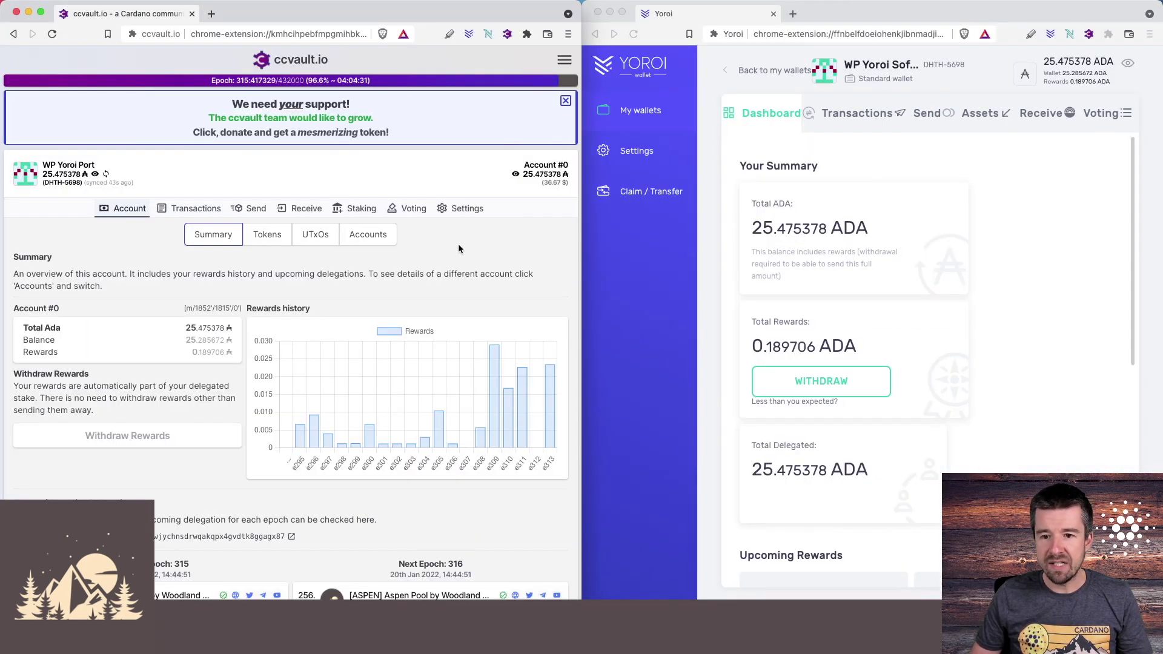
- Show the transaction lists in both ccvault and Yoroi to compare their 35 transactions
left_click(191, 207)
left_click(824, 114)
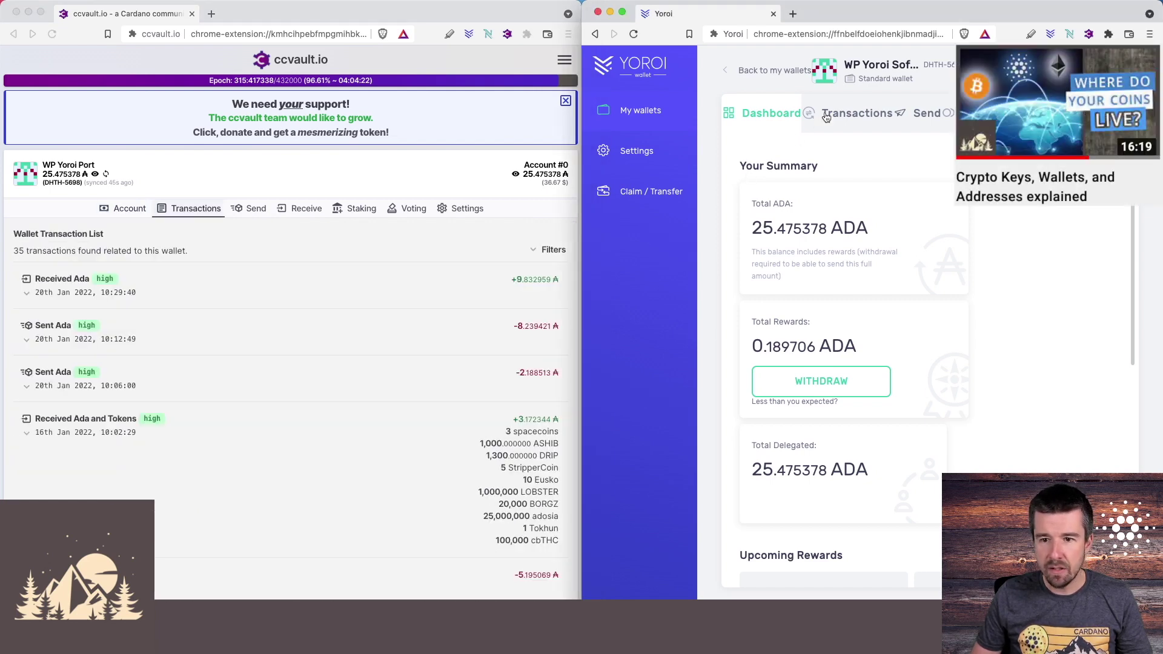
left_click(833, 120)
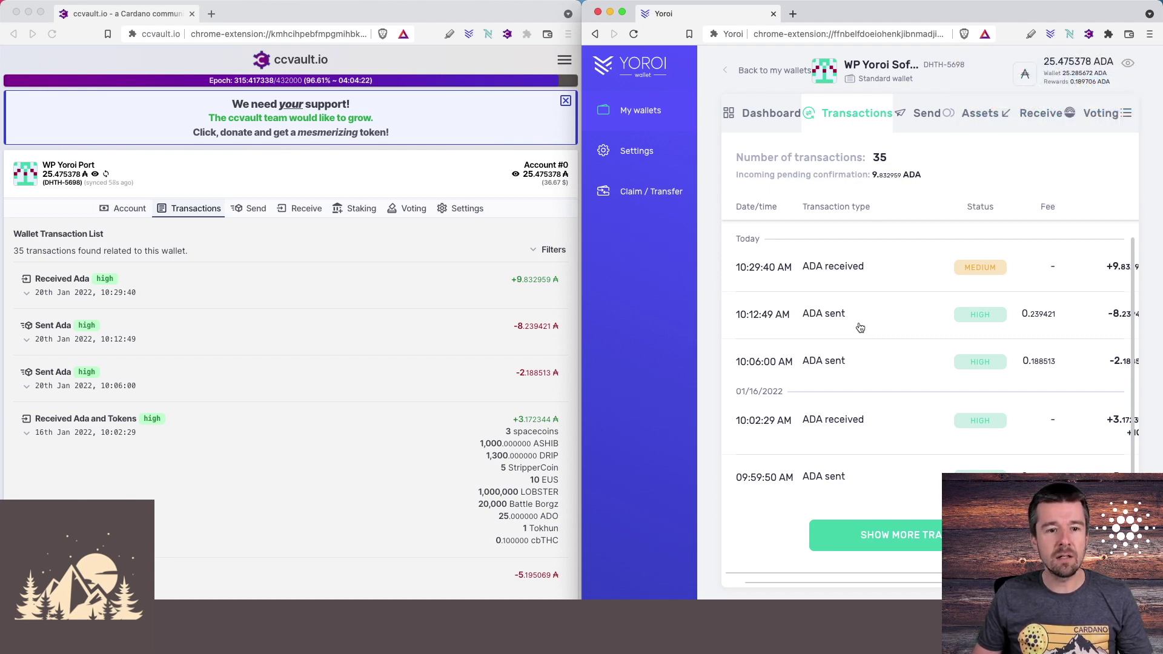
left_click(297, 15)
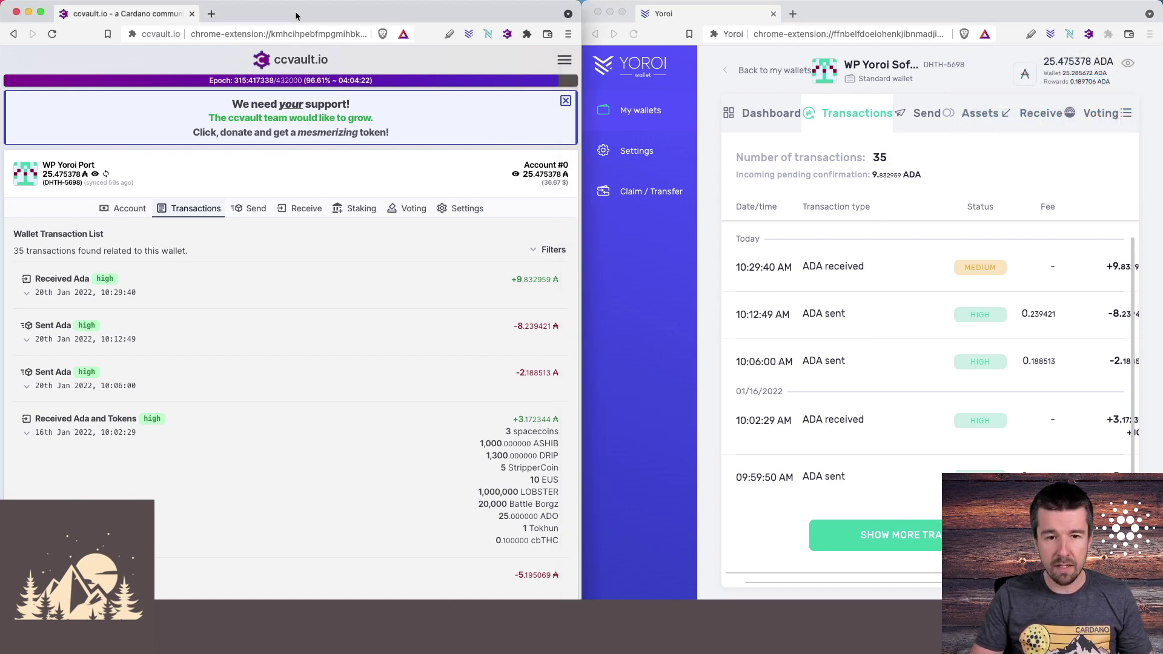
double_click(296, 16)
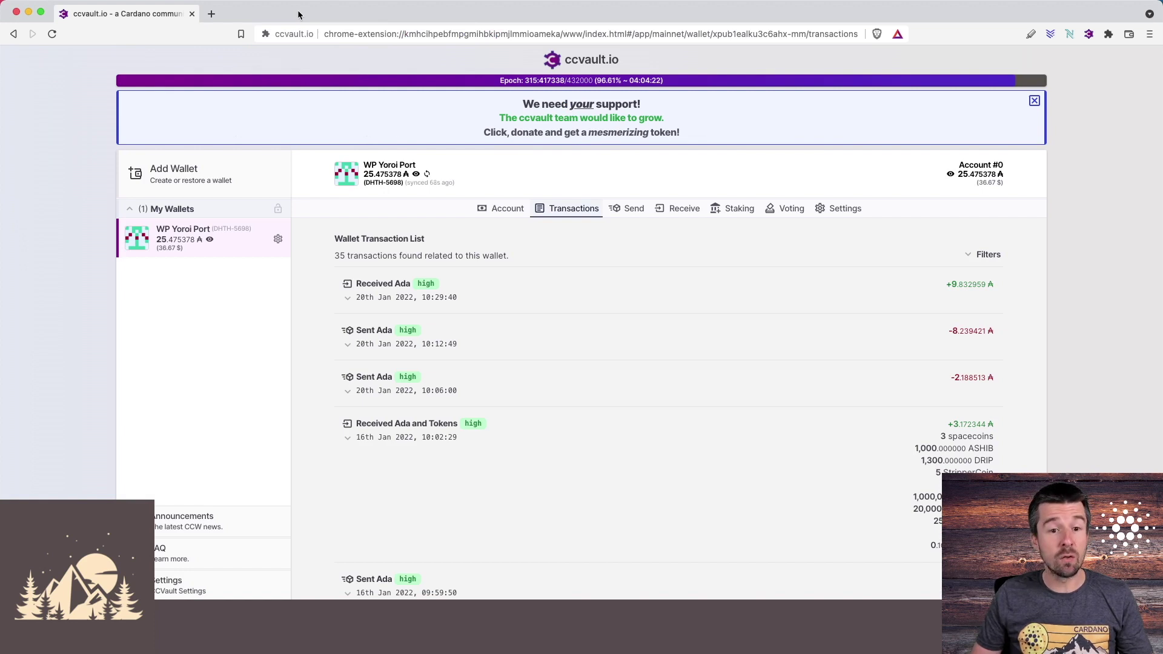
- Open the restored wallet's Settings page, briefly checking Nami's receive address QR code
left_click(845, 215)
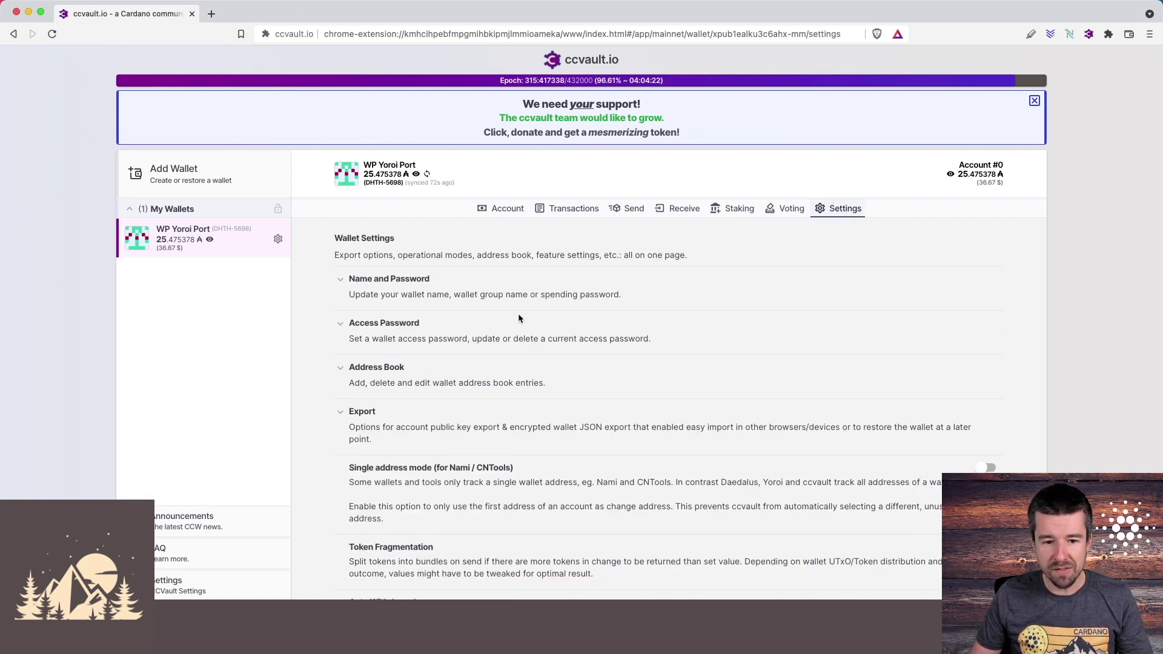
scroll(519, 318, "down", 3)
left_click(1069, 35)
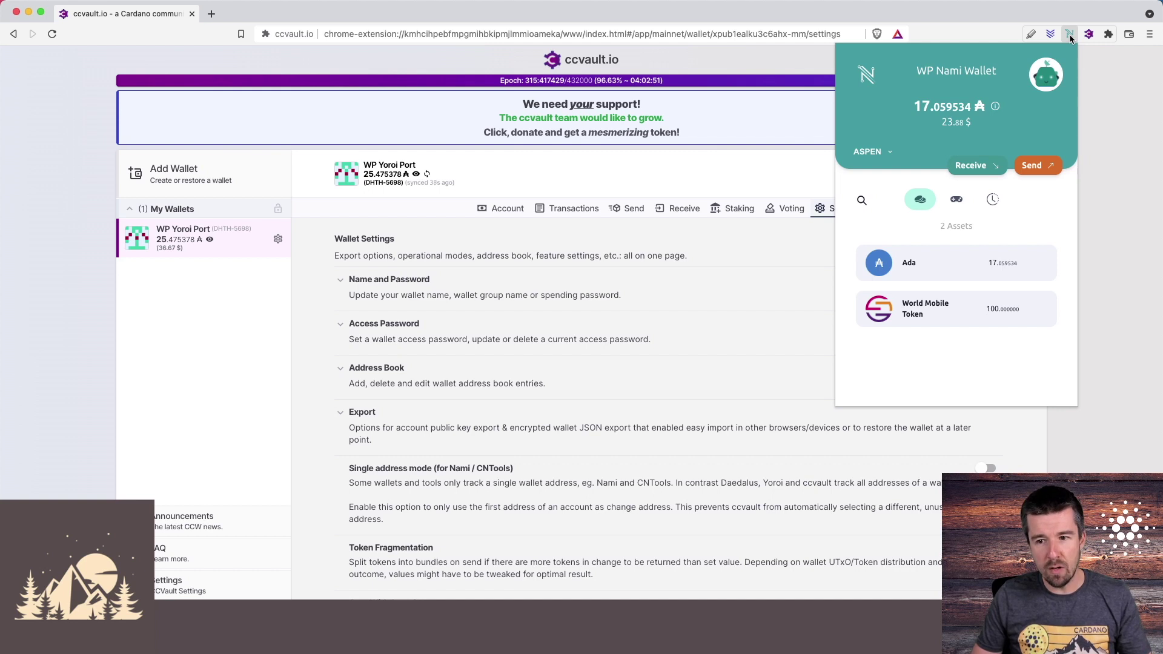
left_click(972, 166)
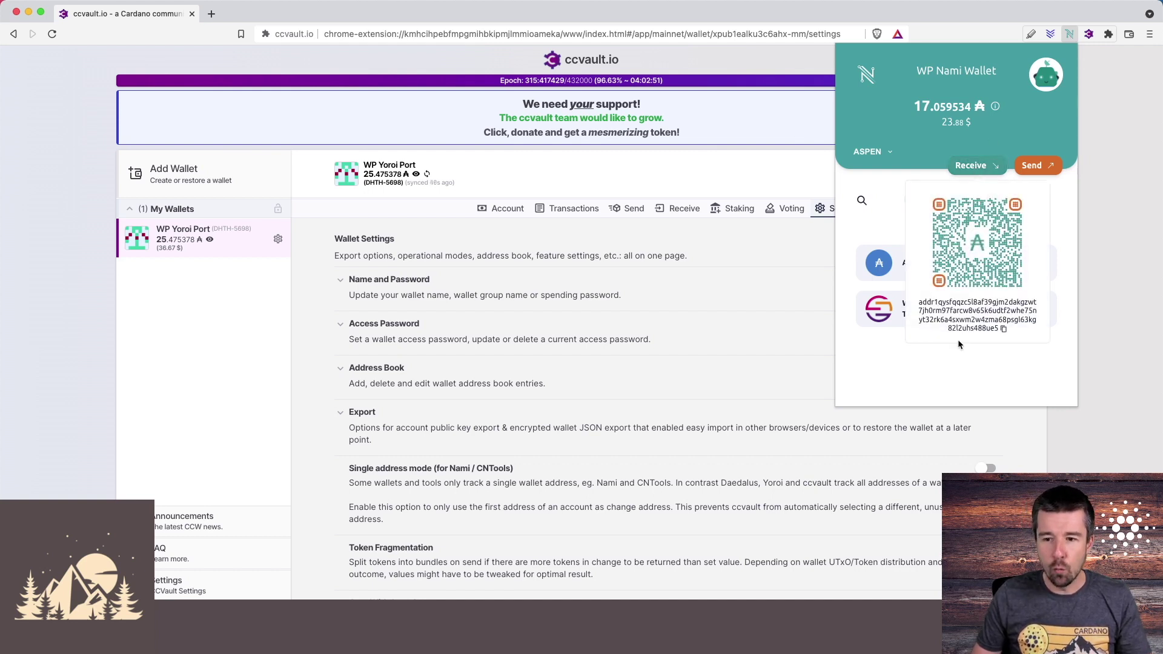
left_click(1109, 272)
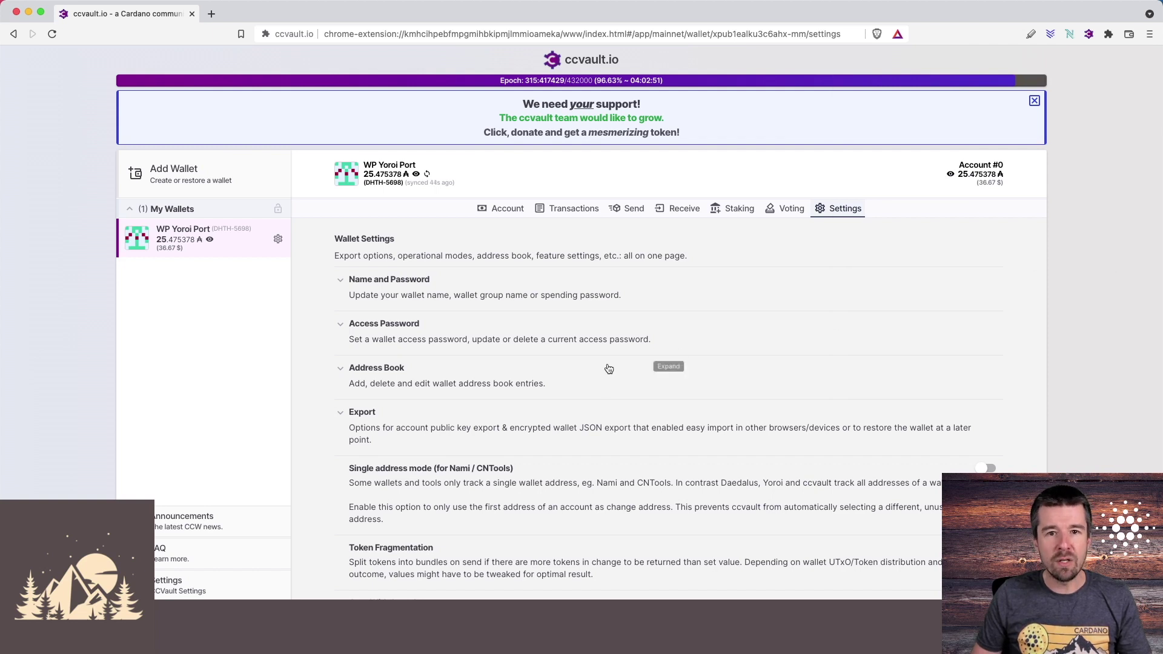
scroll(609, 369, "down", 1)
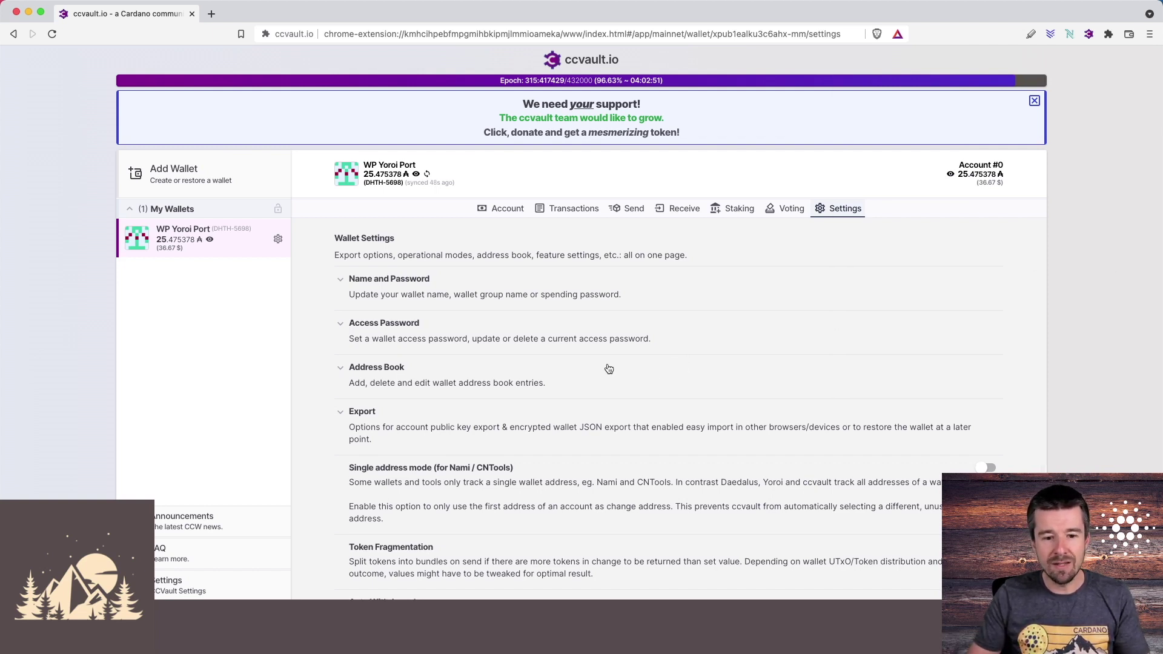
scroll(608, 369, "up", 1)
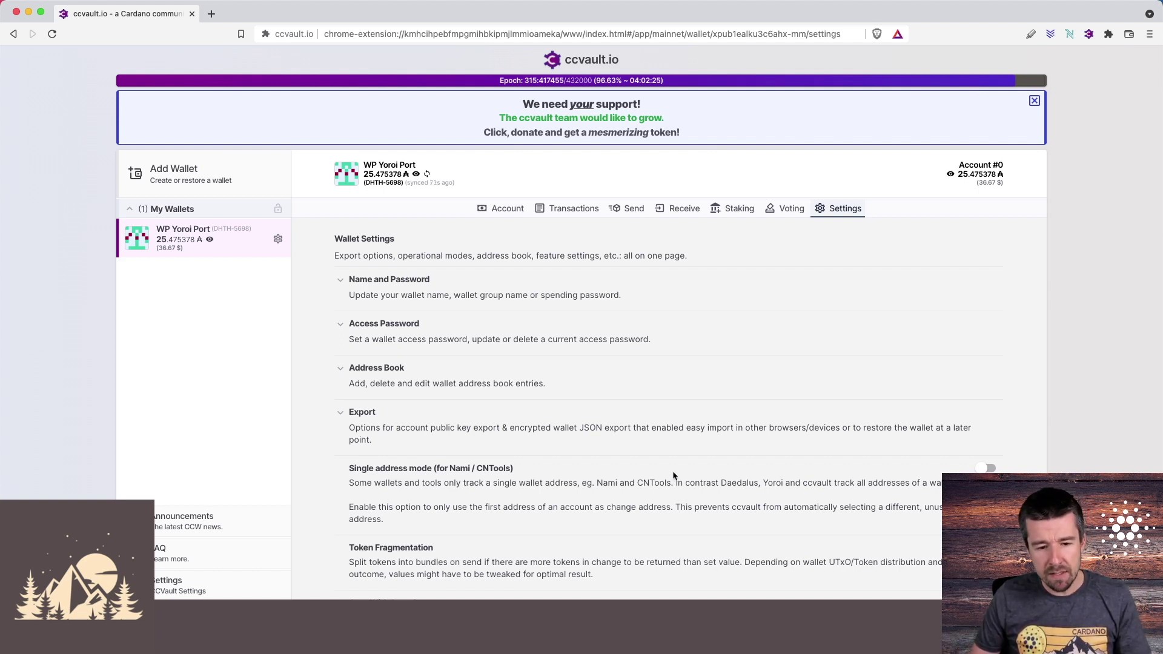
- Expand Address Book with a blank new receiver entry, then expand the Access Password section
left_click(342, 370)
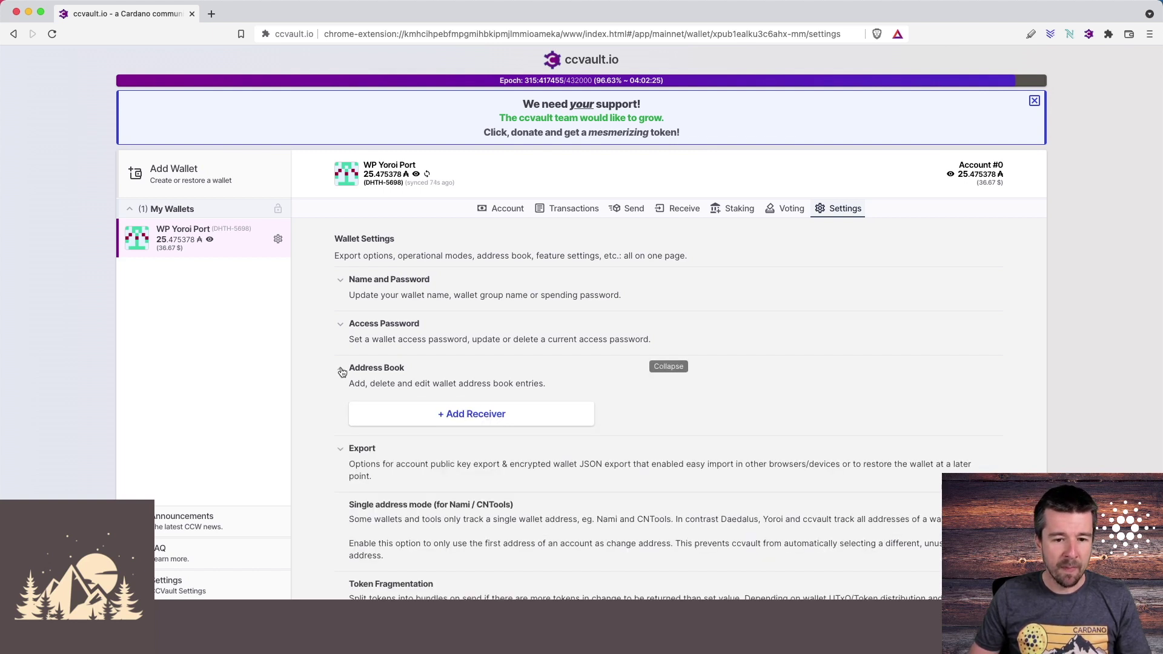
left_click(484, 415)
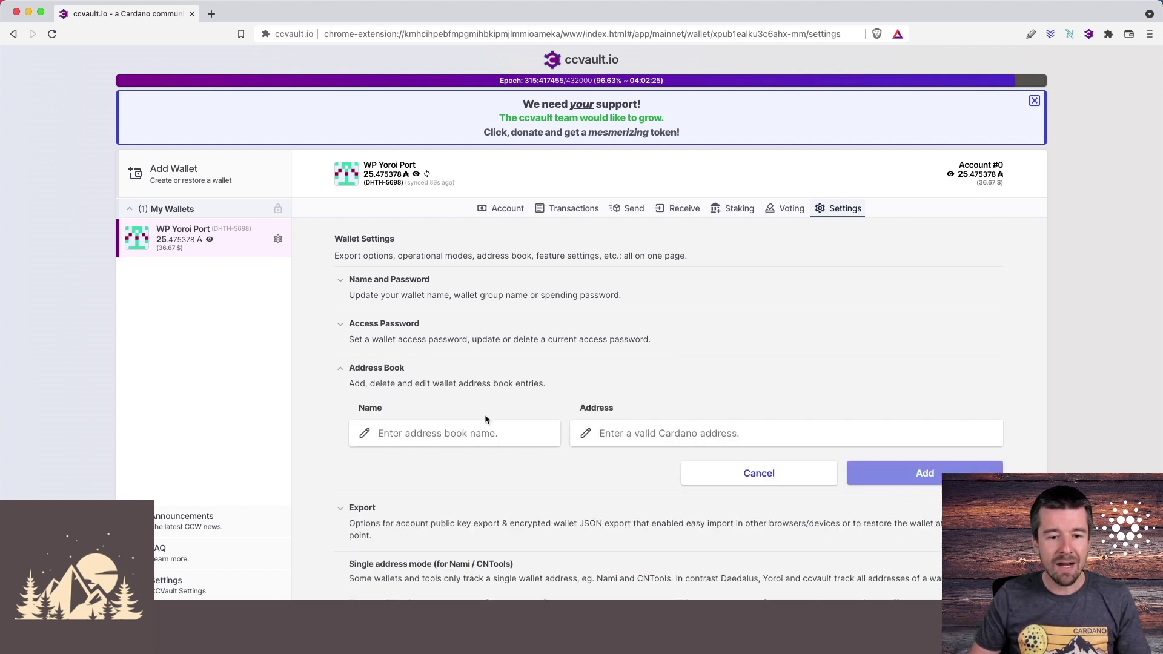
left_click(458, 434)
left_click(648, 434)
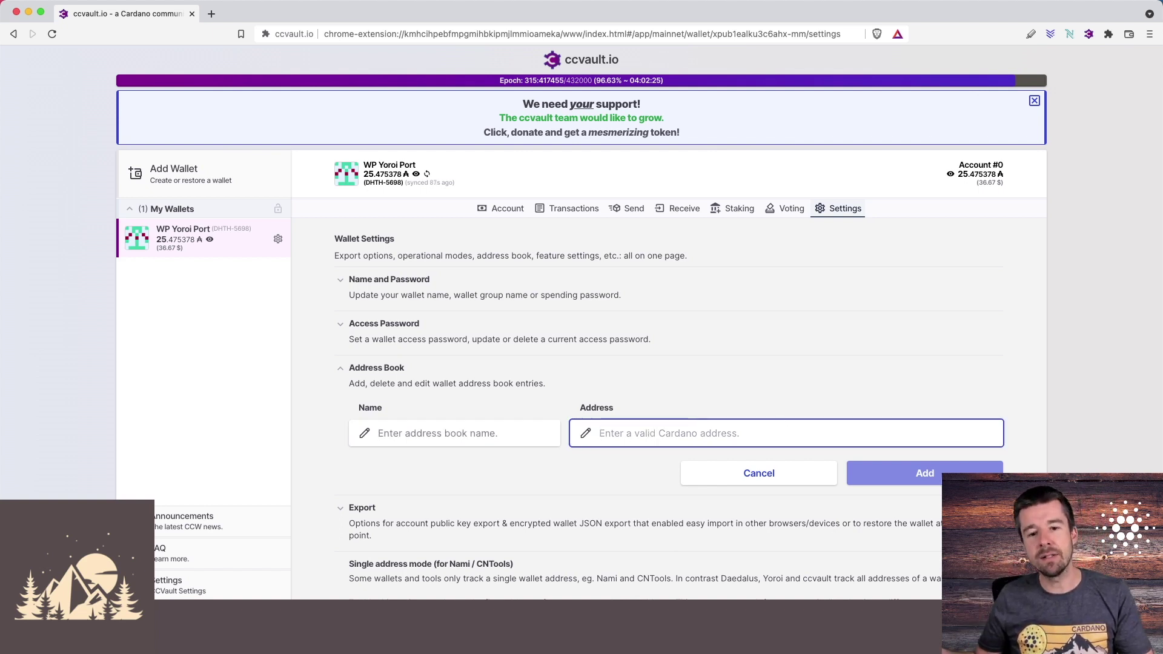
left_click(407, 333)
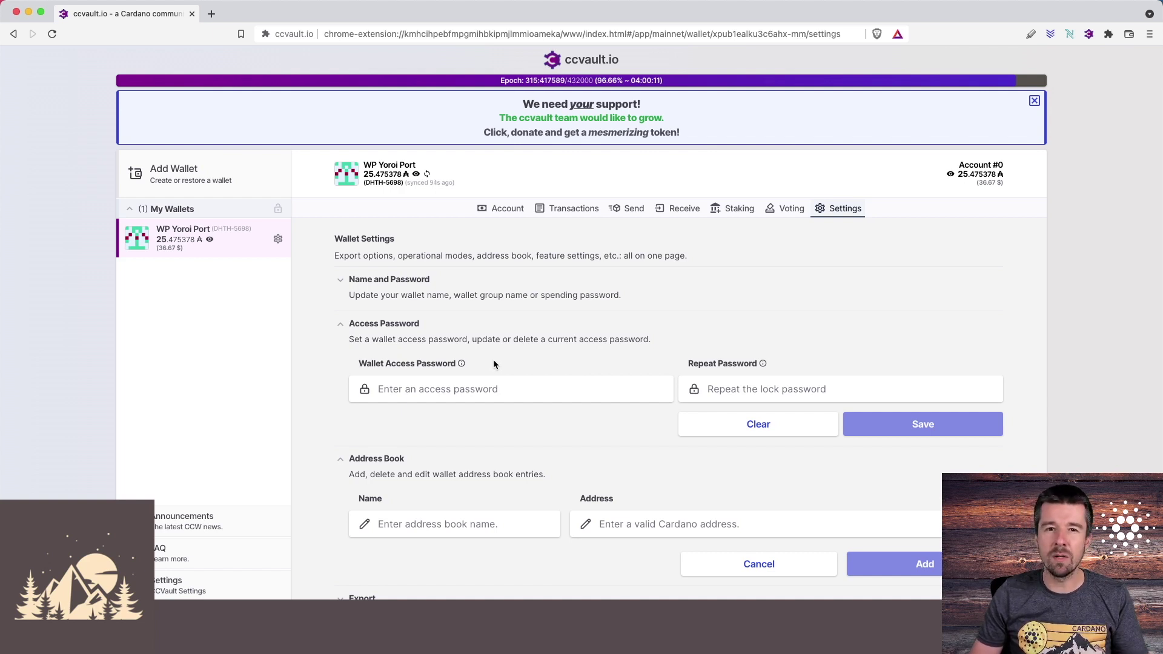
- Enter a wallet access password in both fields and save it
left_click(473, 389)
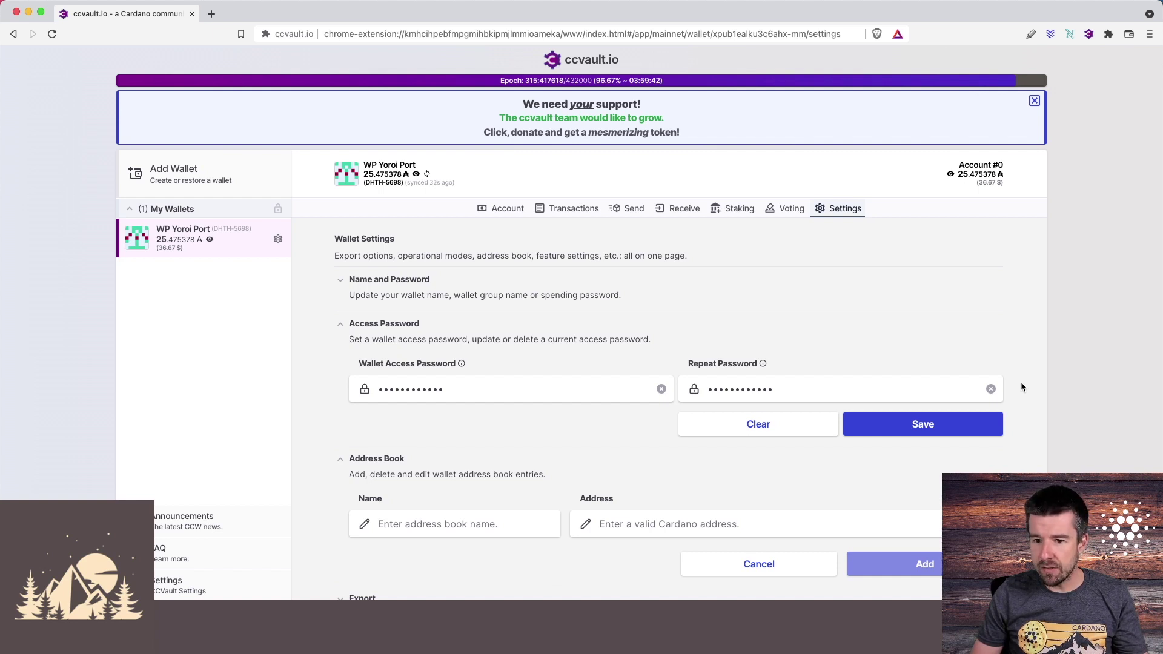
left_click(933, 426)
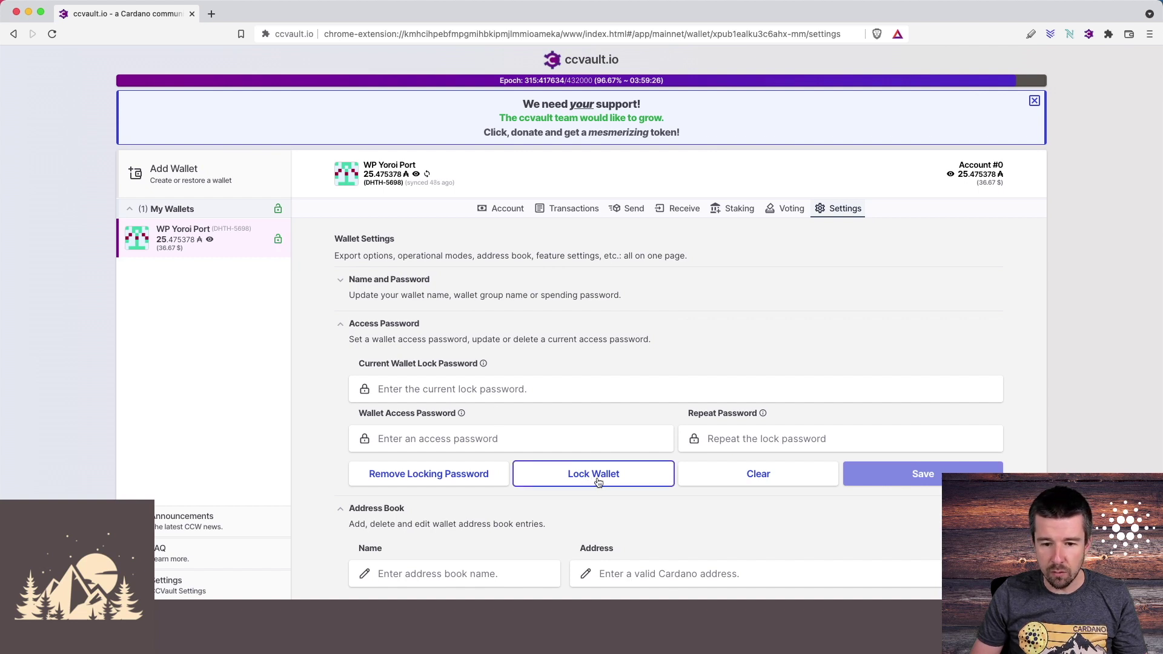
- Lock WP Yoroi Port, unlock it with the access password, and view its ASPEN staking delegation
left_click(278, 241)
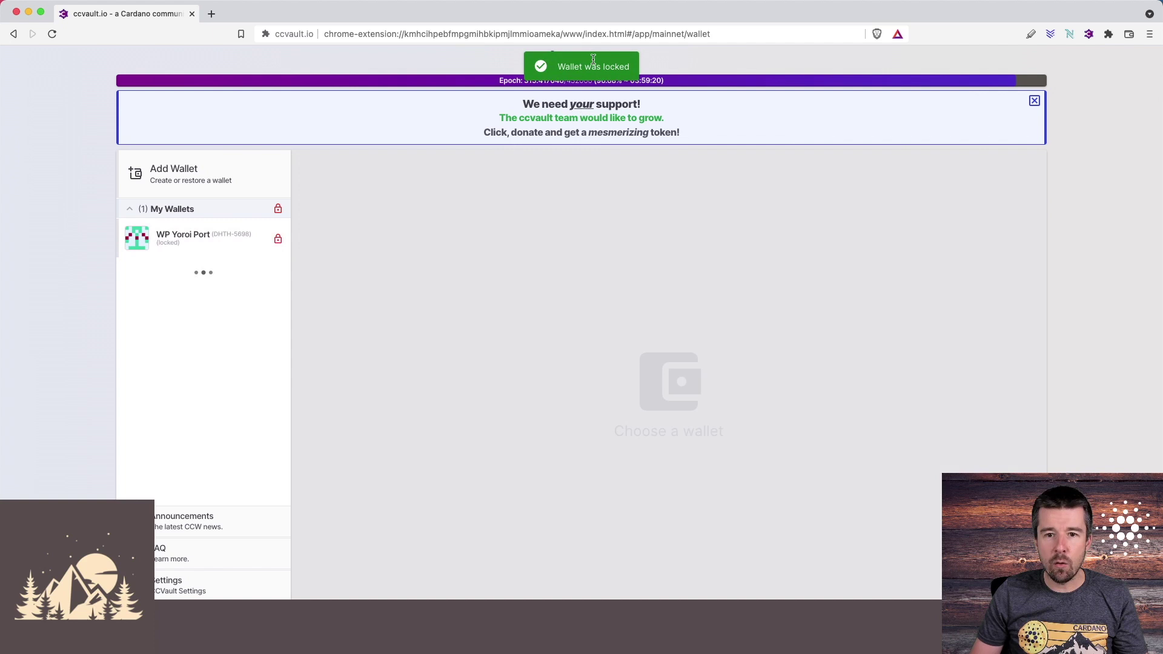
left_click(188, 242)
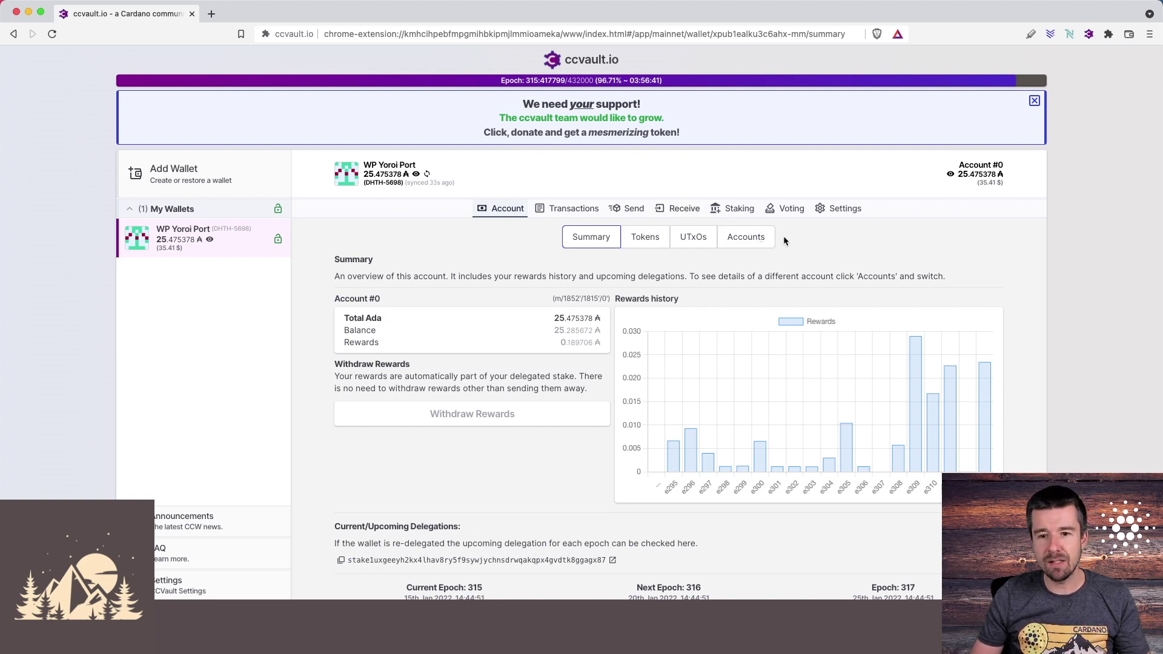
left_click(738, 213)
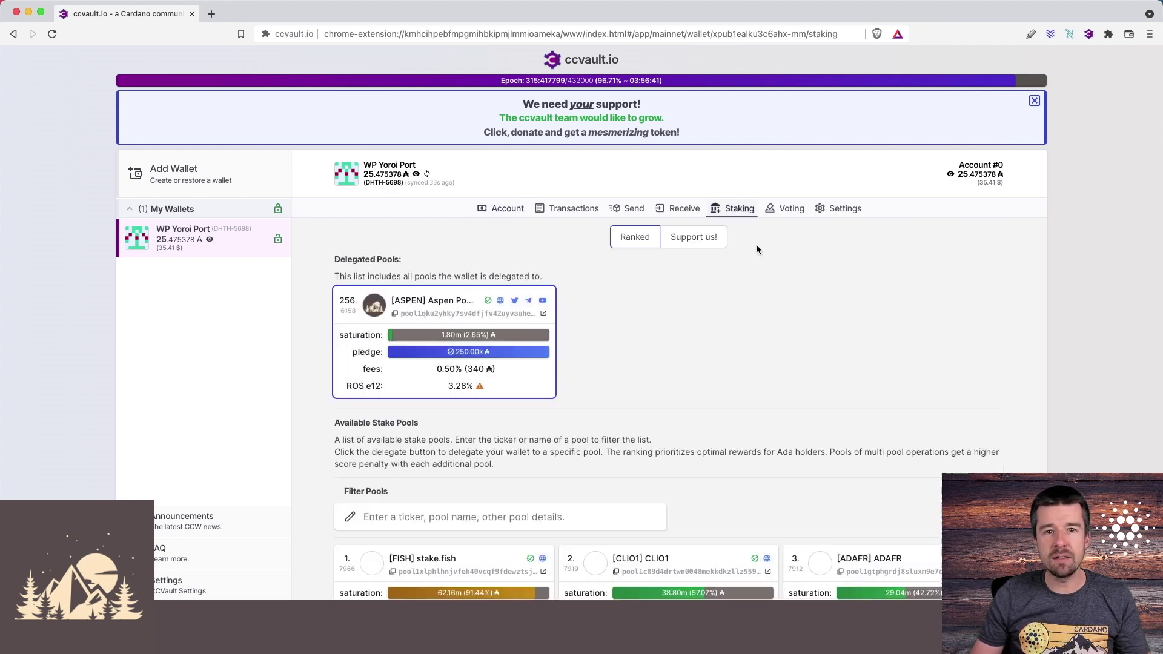